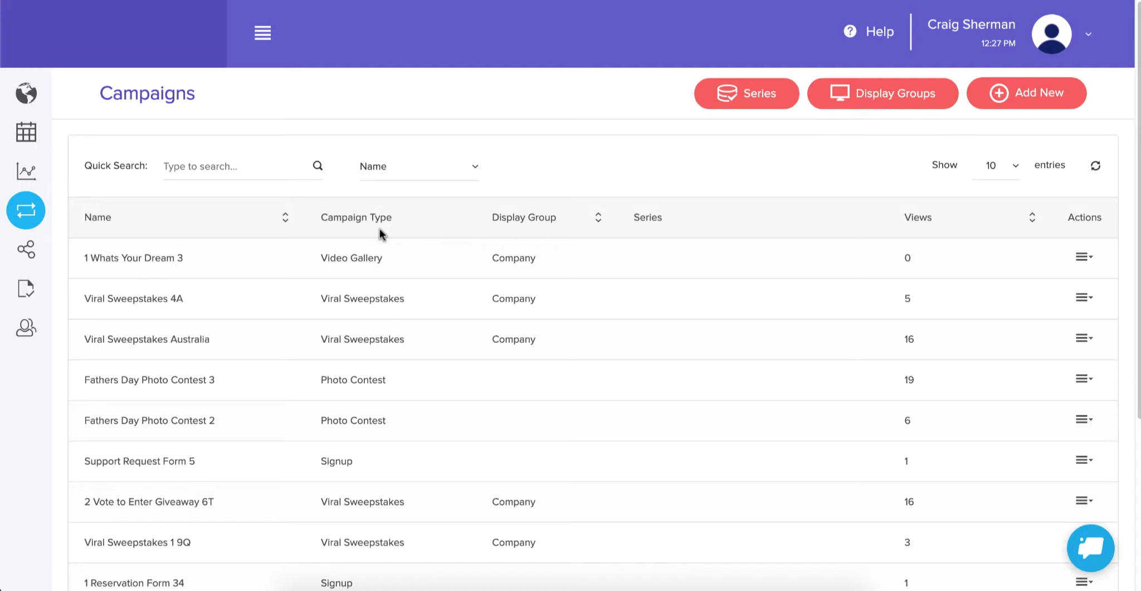
Start a new campaign and browse the template gallery, including Viral Sweepstakes, Weekly Giveaway and Pin and Win
click(1019, 100)
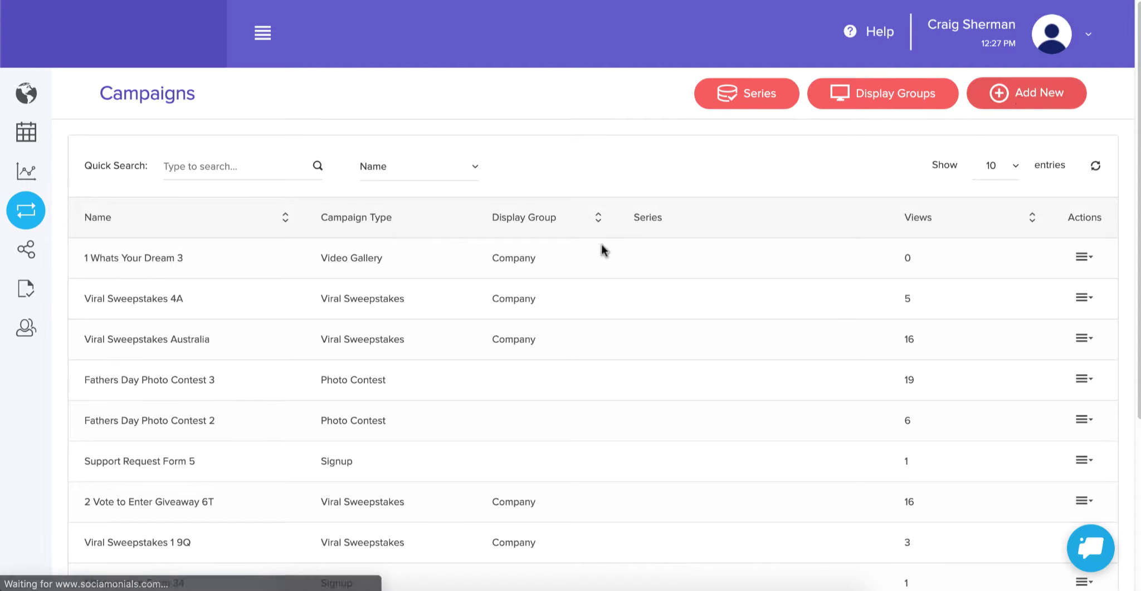
scroll(587, 283, down, 3)
scroll(587, 283, down, 5)
scroll(587, 285, up, 4)
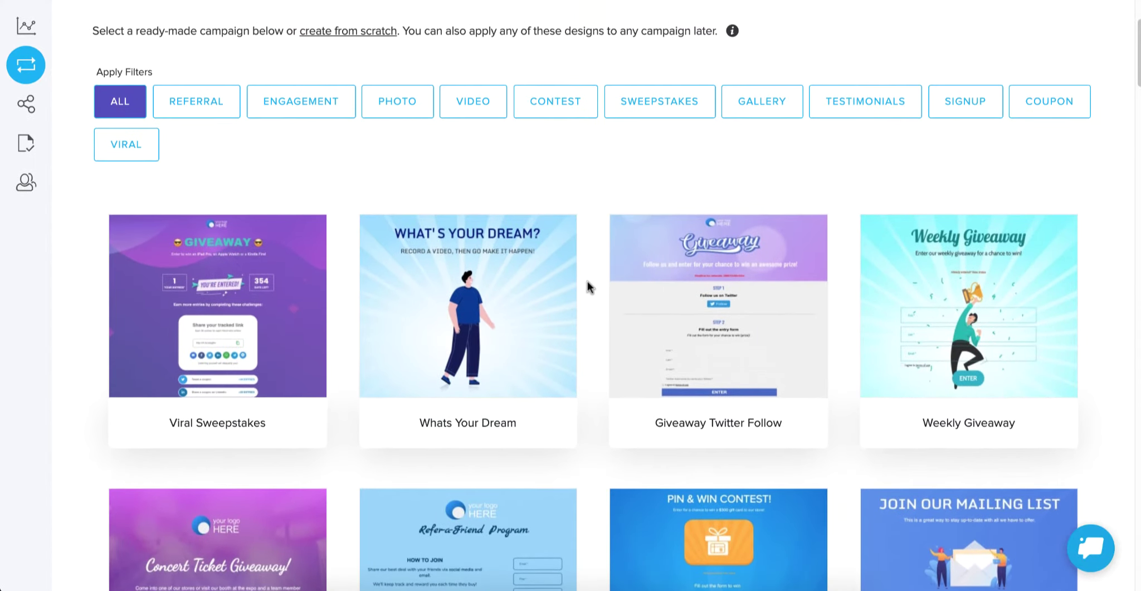
mouse_move(465, 282)
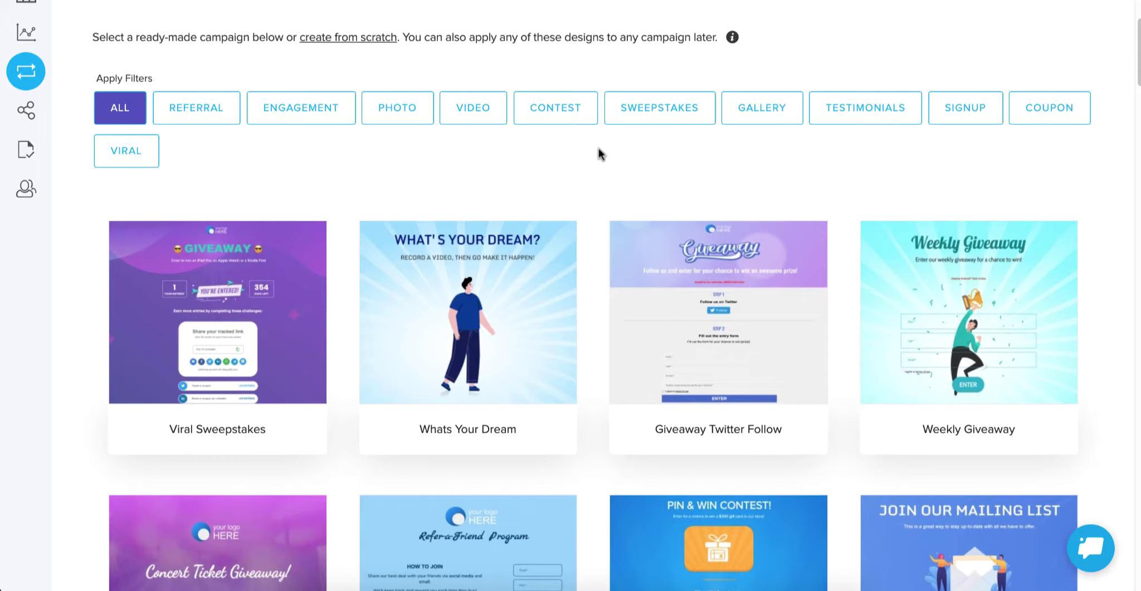
scroll(600, 153, down, 8)
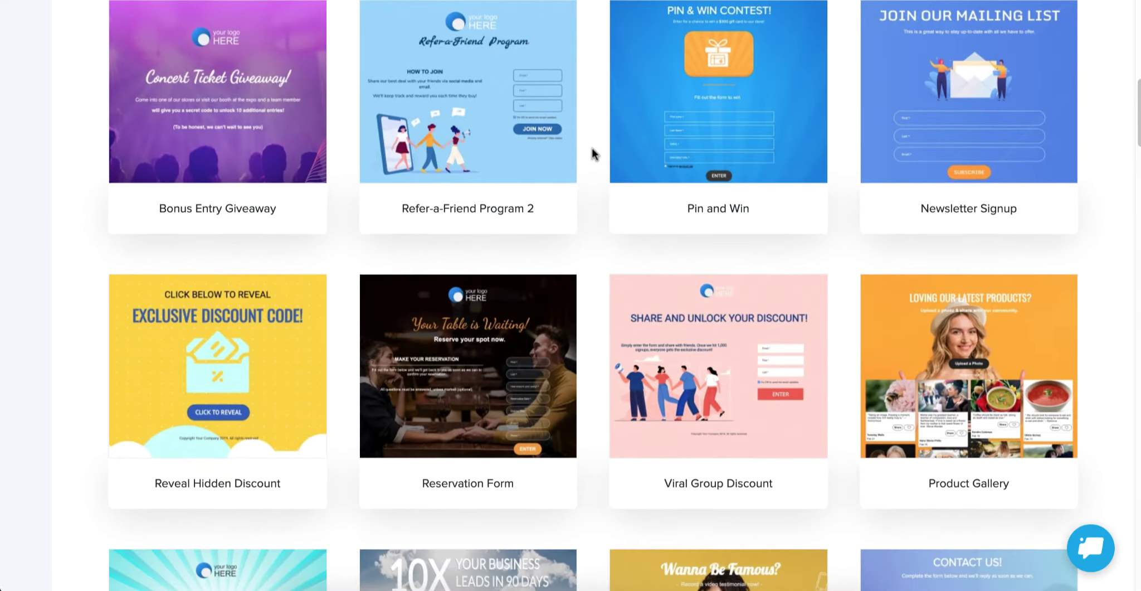
scroll(592, 159, down, 7)
scroll(589, 159, down, 2)
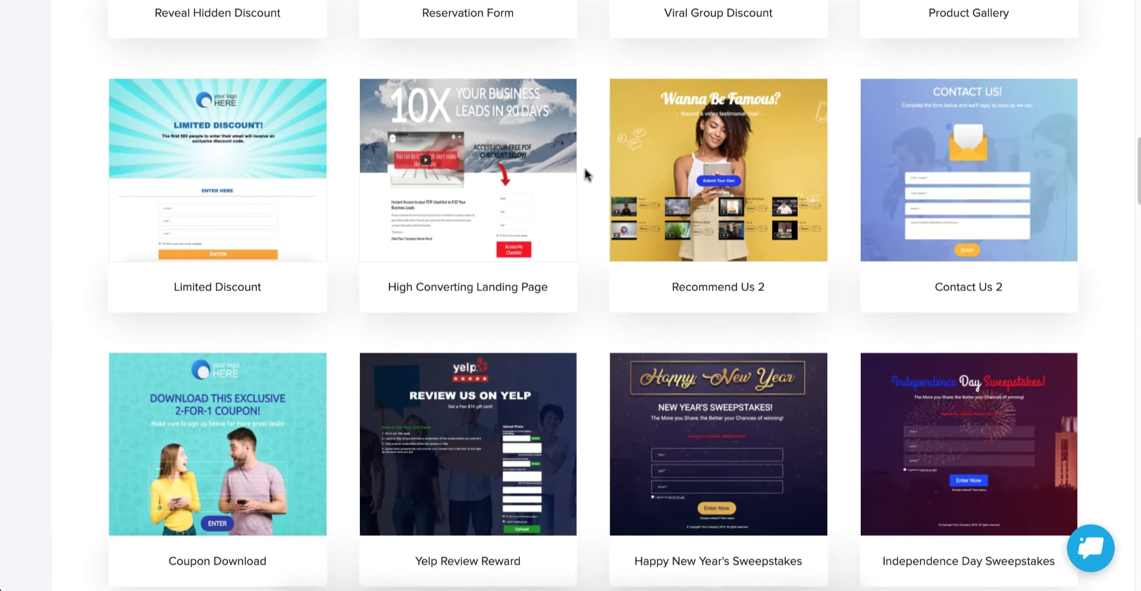
scroll(586, 174, up, 13)
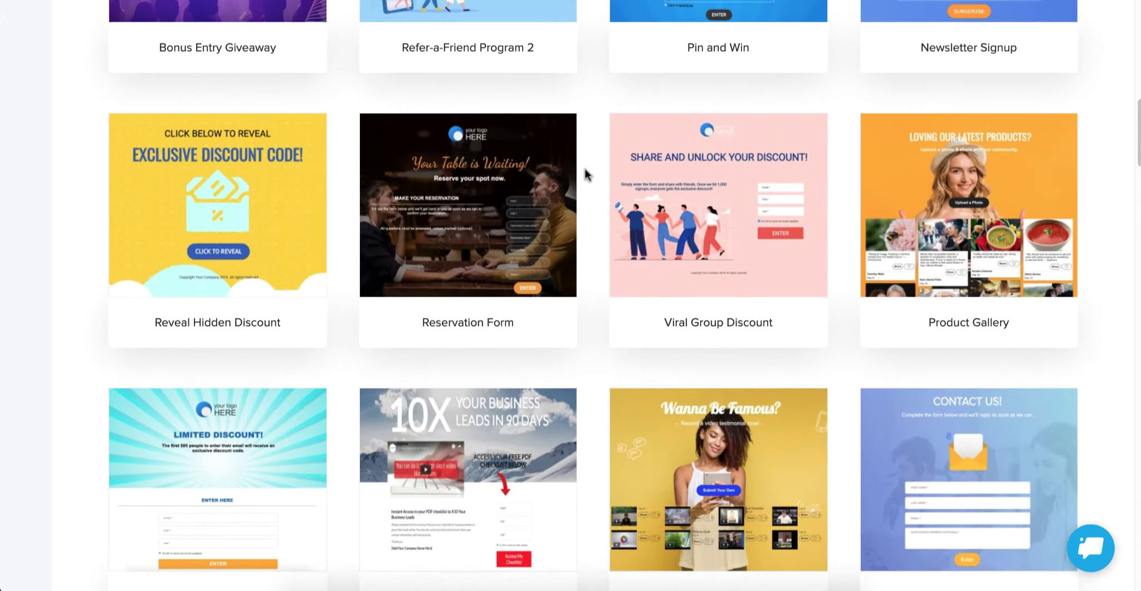
scroll(585, 174, up, 6)
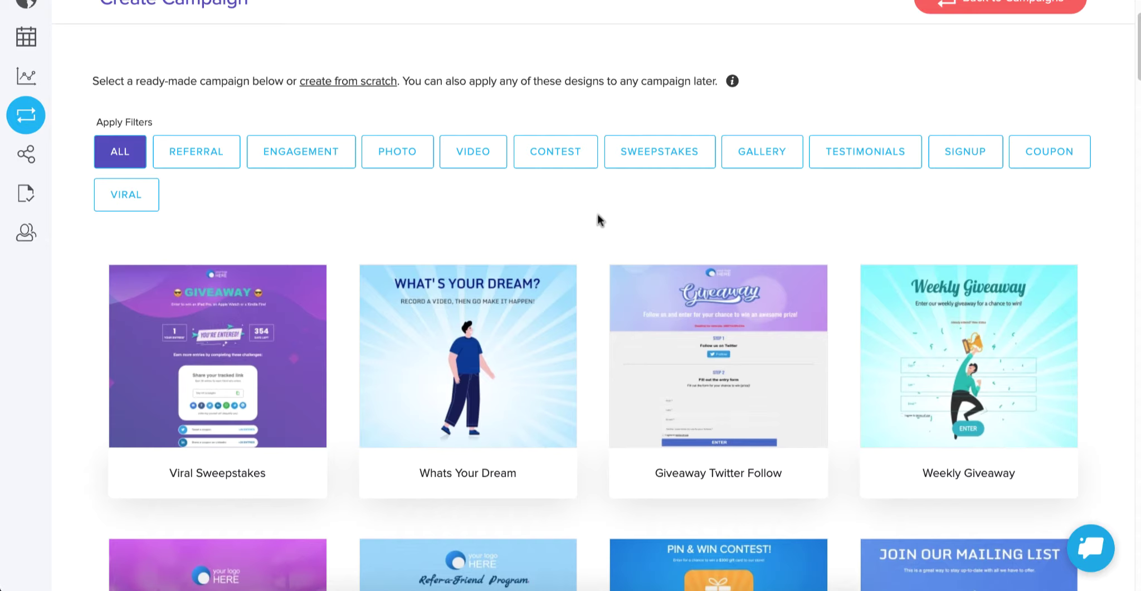
Filter templates to SIGNUP and create the campaign from the Newsletter Signup template
click(961, 160)
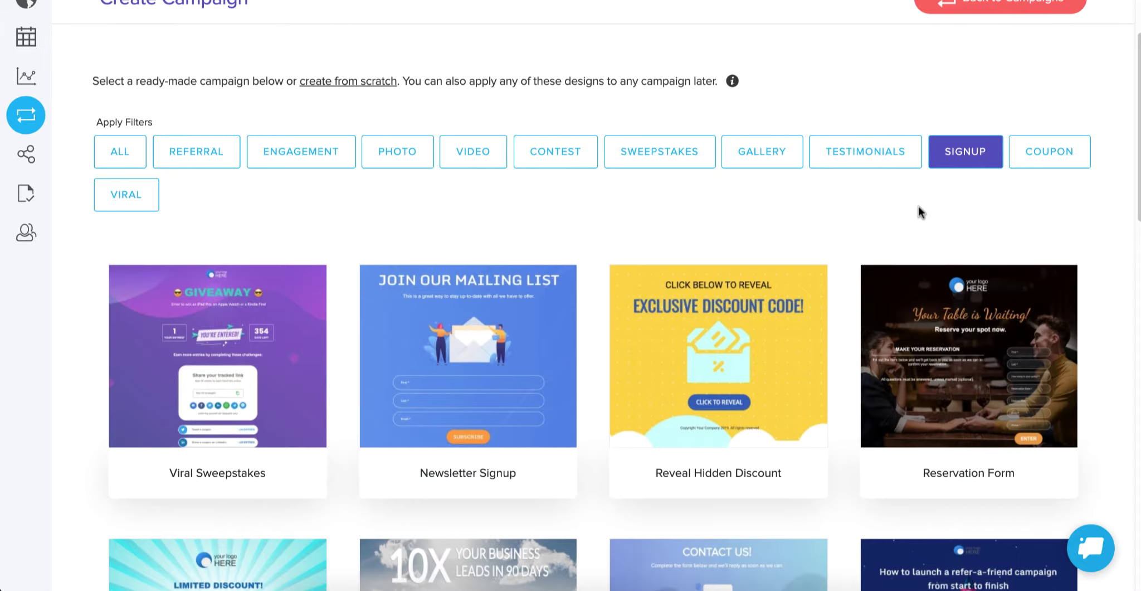
mouse_move(454, 368)
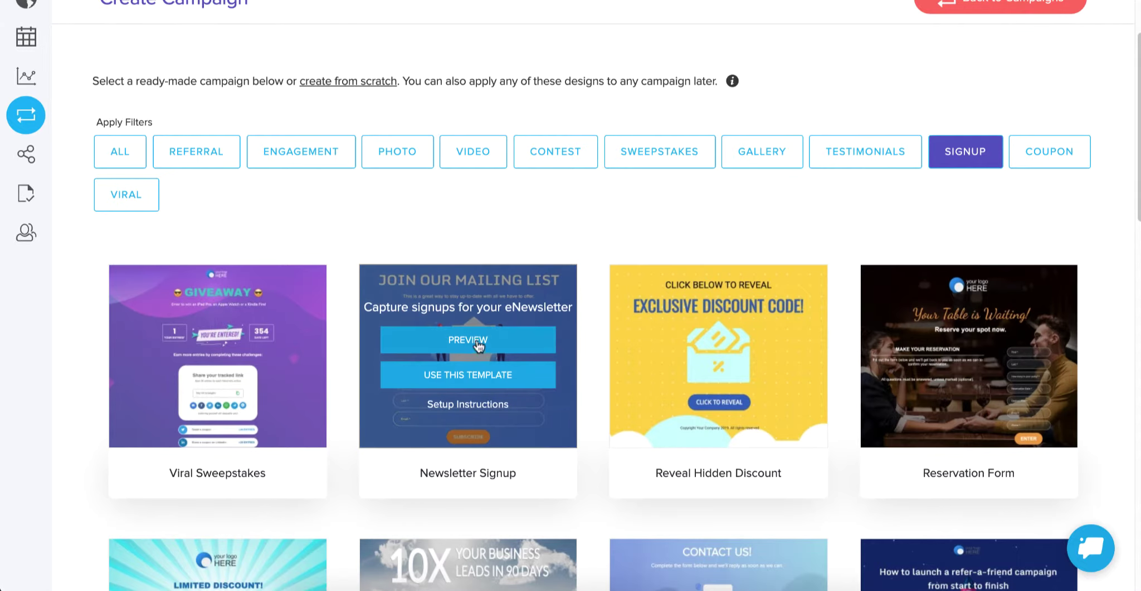
click(471, 370)
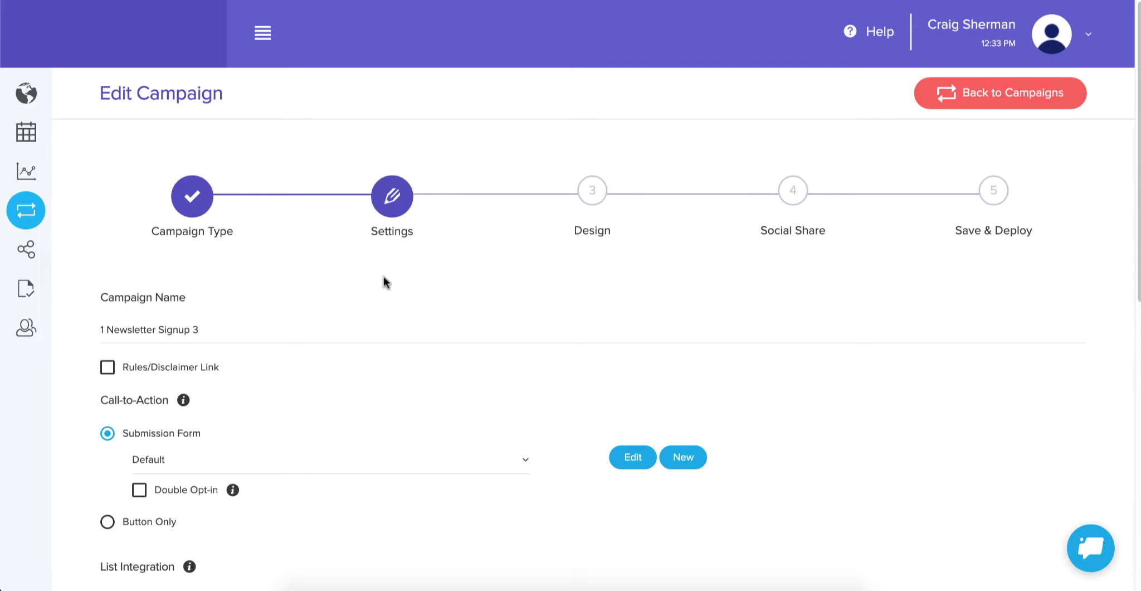
Return to the Campaign Type step and review the Engagement Campaign types, with Signup selected
click(195, 198)
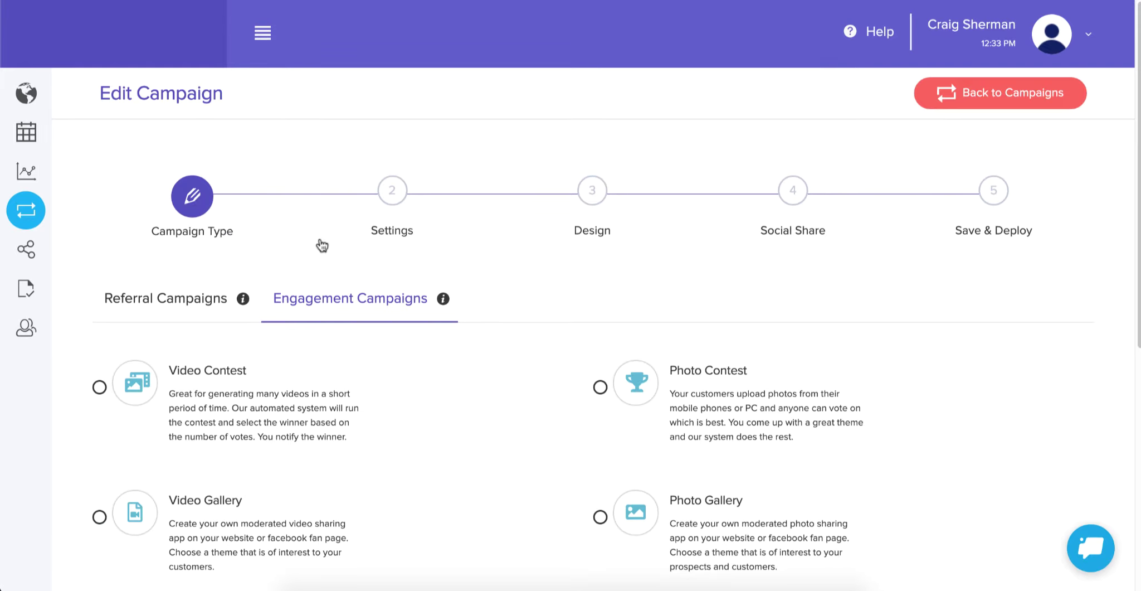
scroll(323, 245, down, 2)
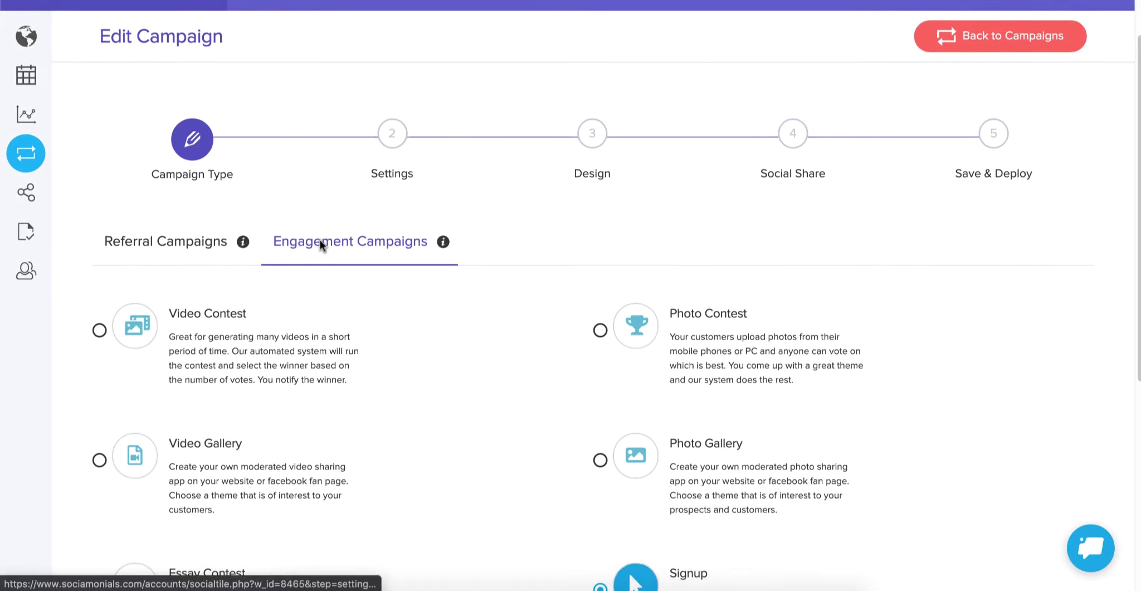
scroll(322, 245, down, 4)
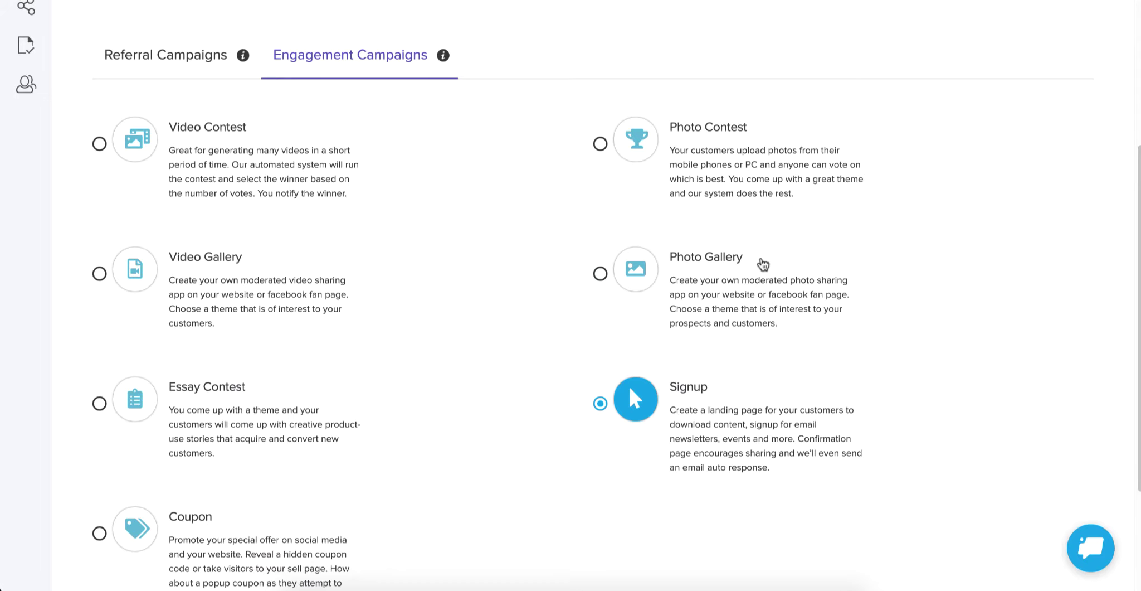
scroll(760, 263, down, 2)
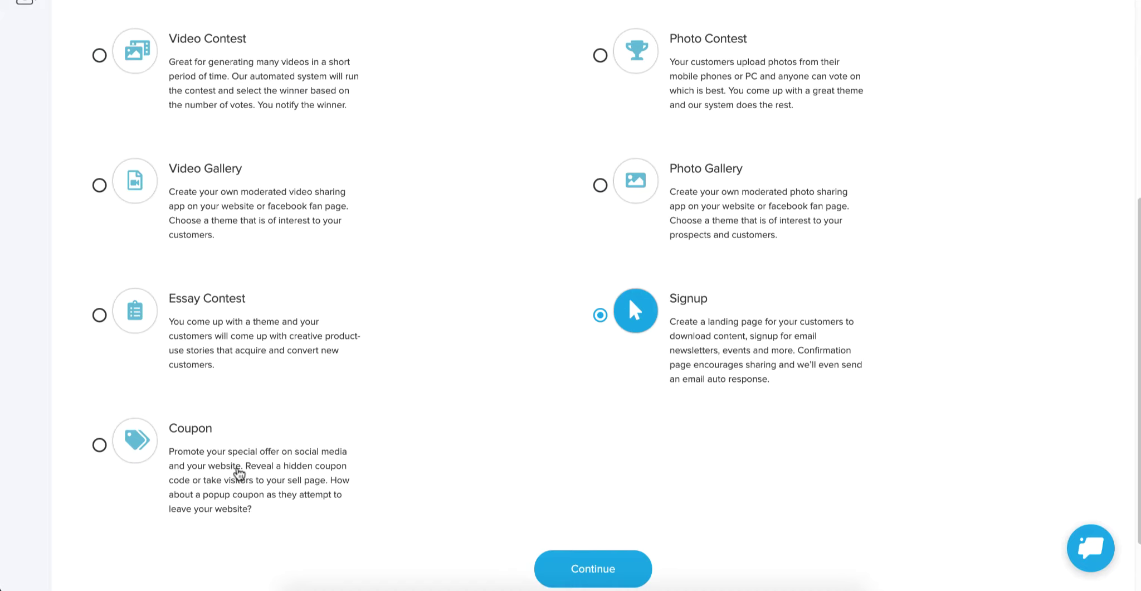
Show the Referral Campaigns types, such as Viral Sweepstakes and Refer-a-Friend Program
scroll(239, 473, up, 6)
click(176, 300)
scroll(446, 387, down, 3)
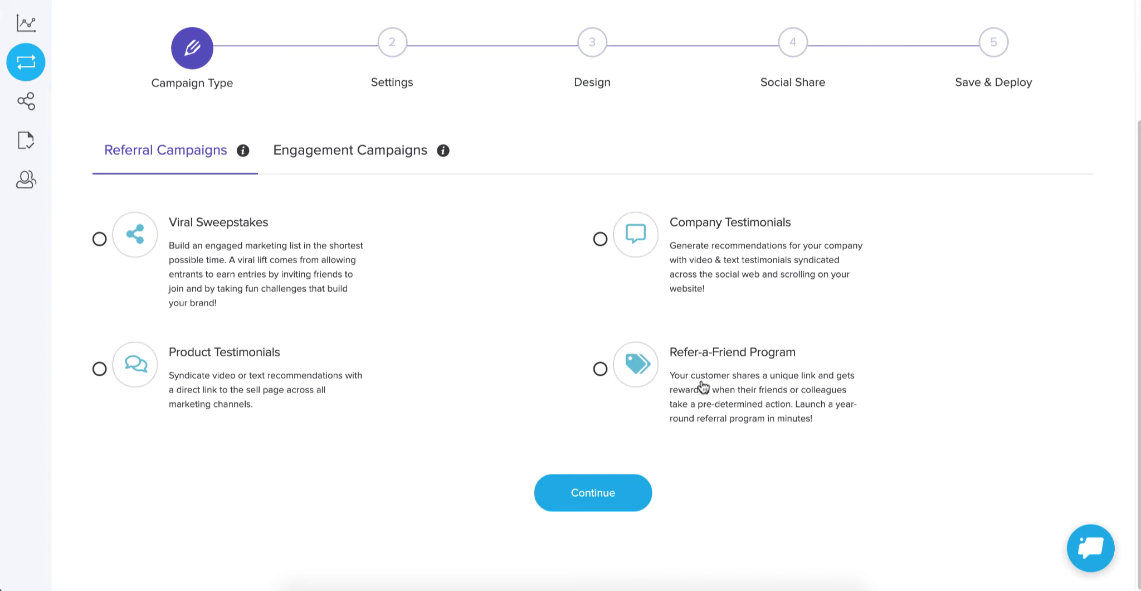
Change the campaign type from Signup to Photo Gallery under Engagement Campaigns
click(358, 152)
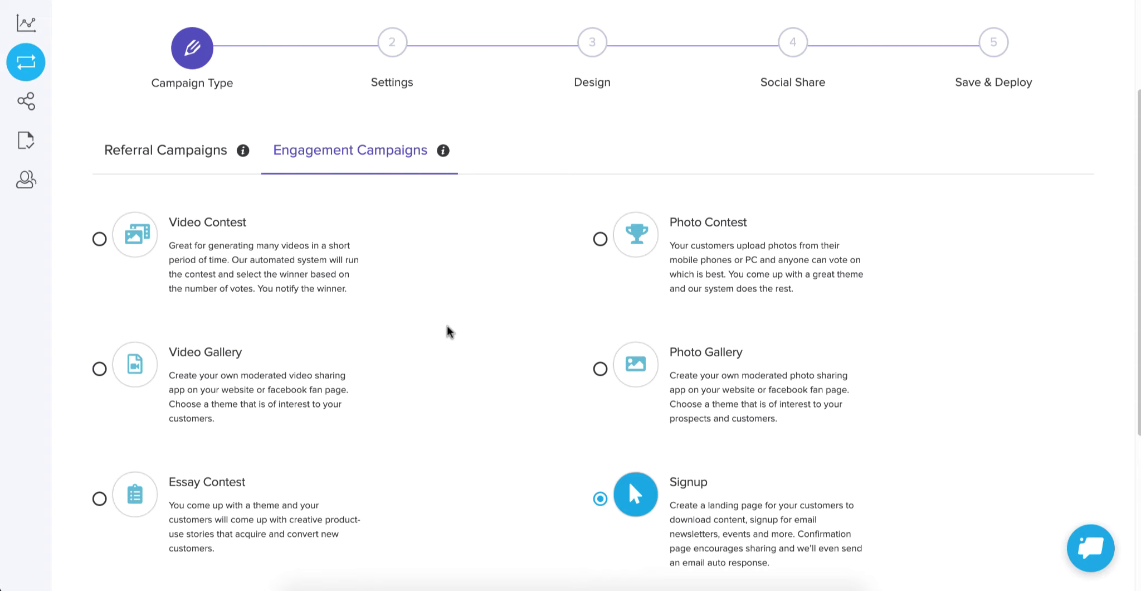
scroll(448, 331, down, 3)
scroll(492, 399, up, 1)
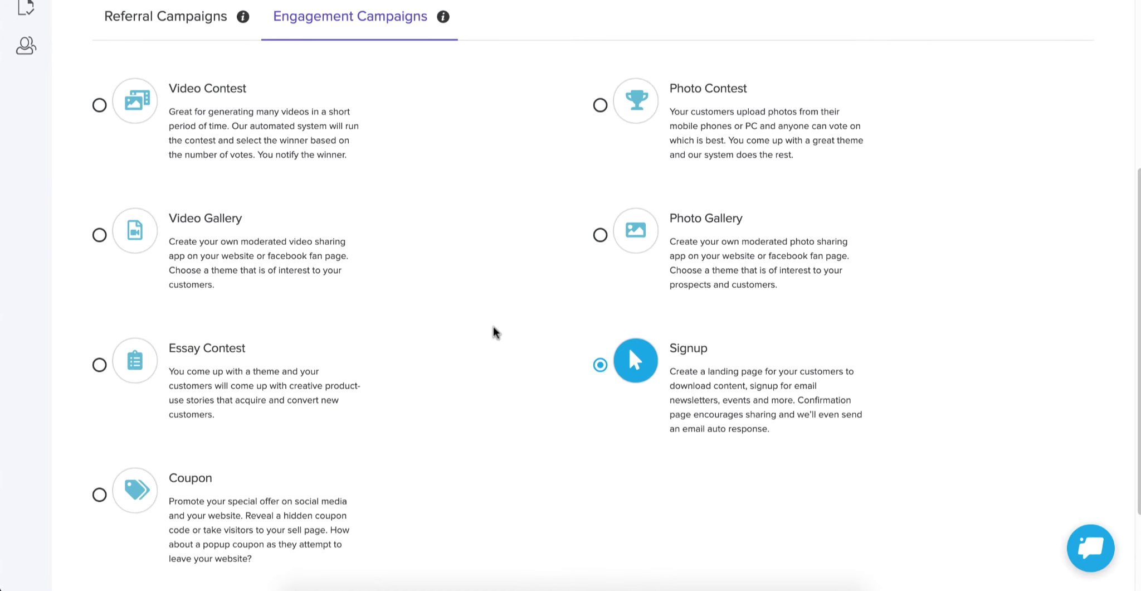
click(600, 237)
scroll(601, 239, up, 1)
scroll(600, 239, up, 2)
click(397, 106)
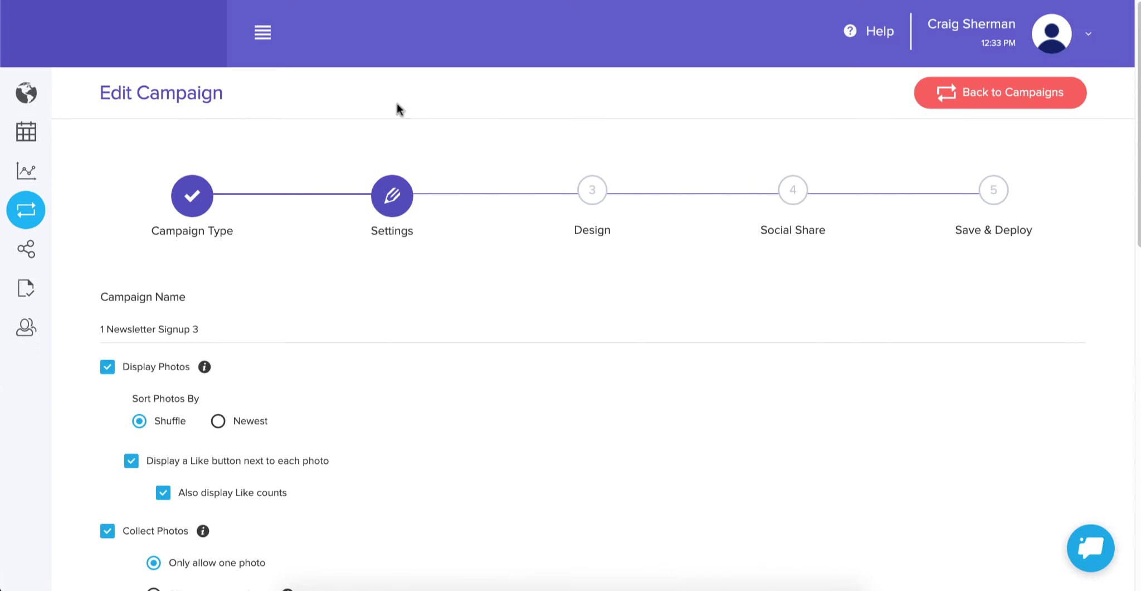
scroll(326, 315, down, 2)
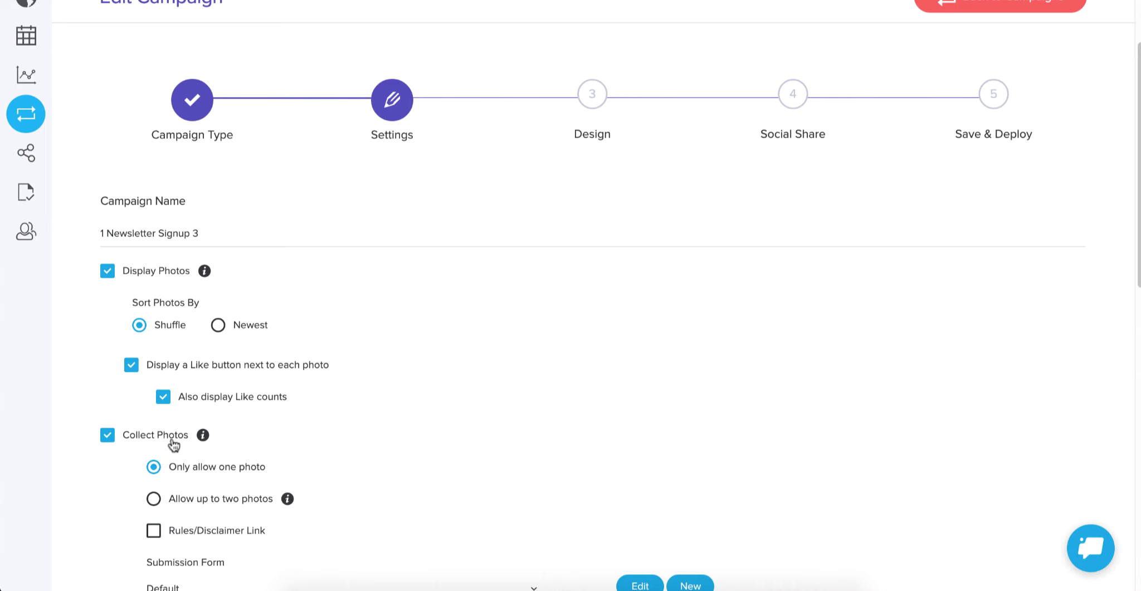
scroll(173, 443, down, 7)
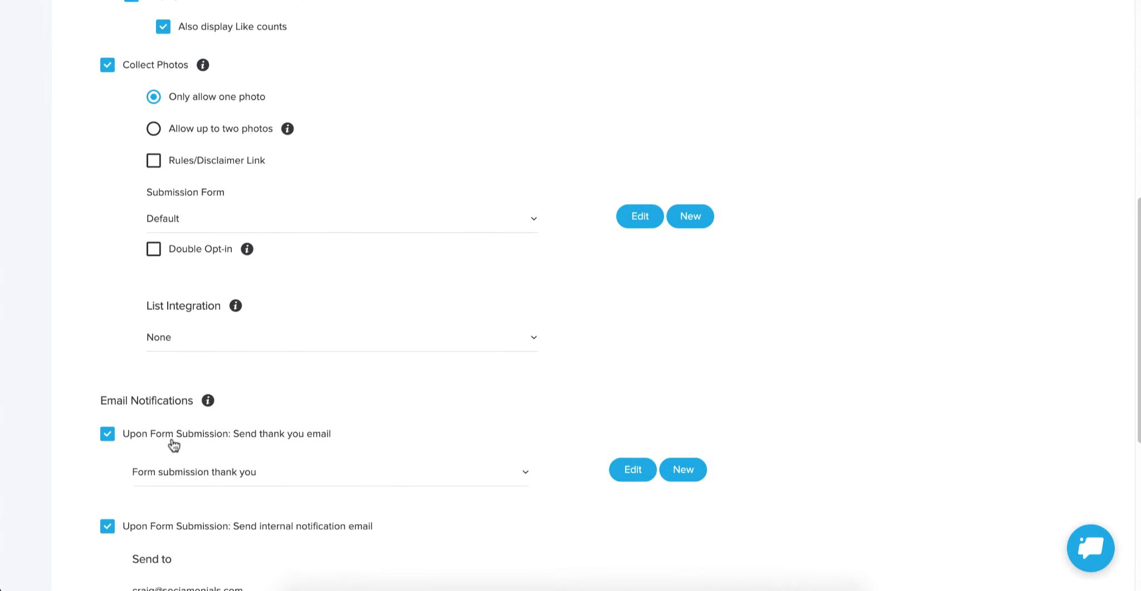
scroll(173, 444, down, 1)
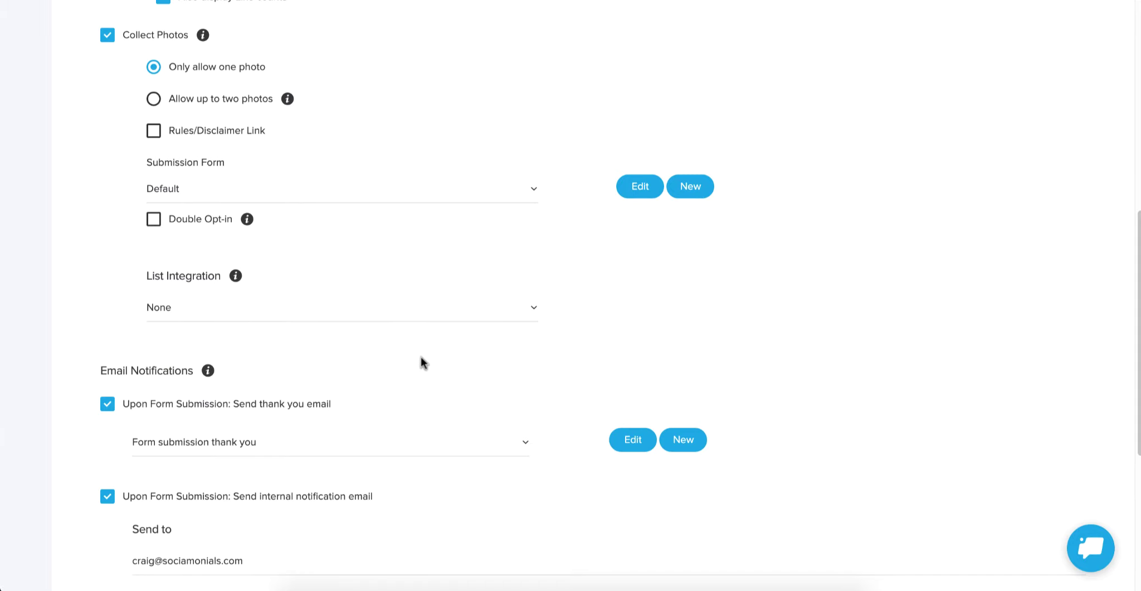
scroll(421, 362, up, 7)
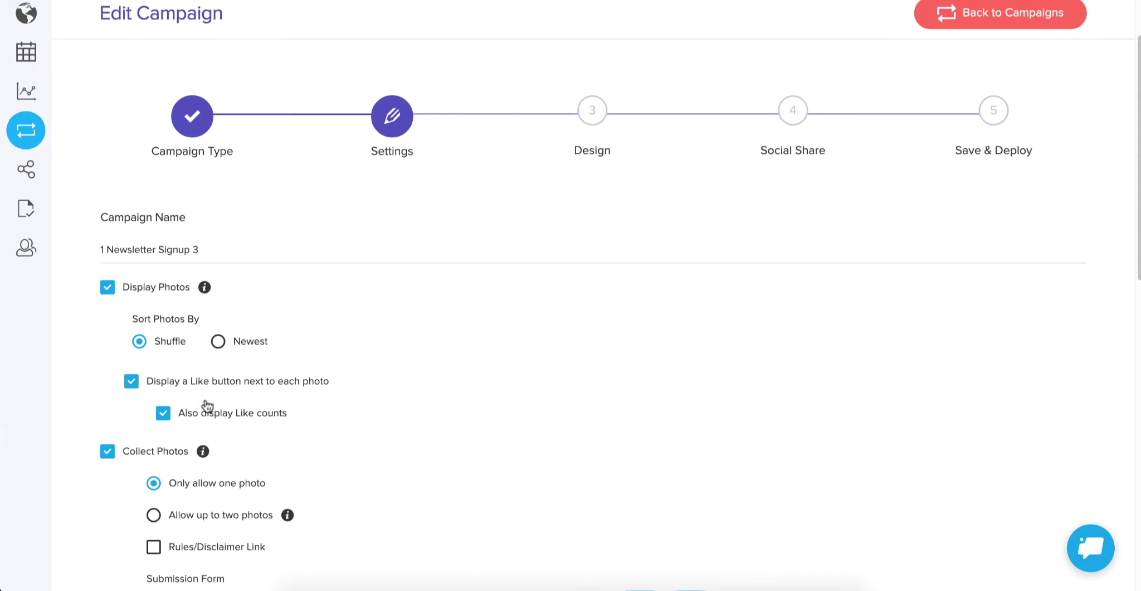
On the Design step, set the design import to include content blocks along with style settings
click(592, 111)
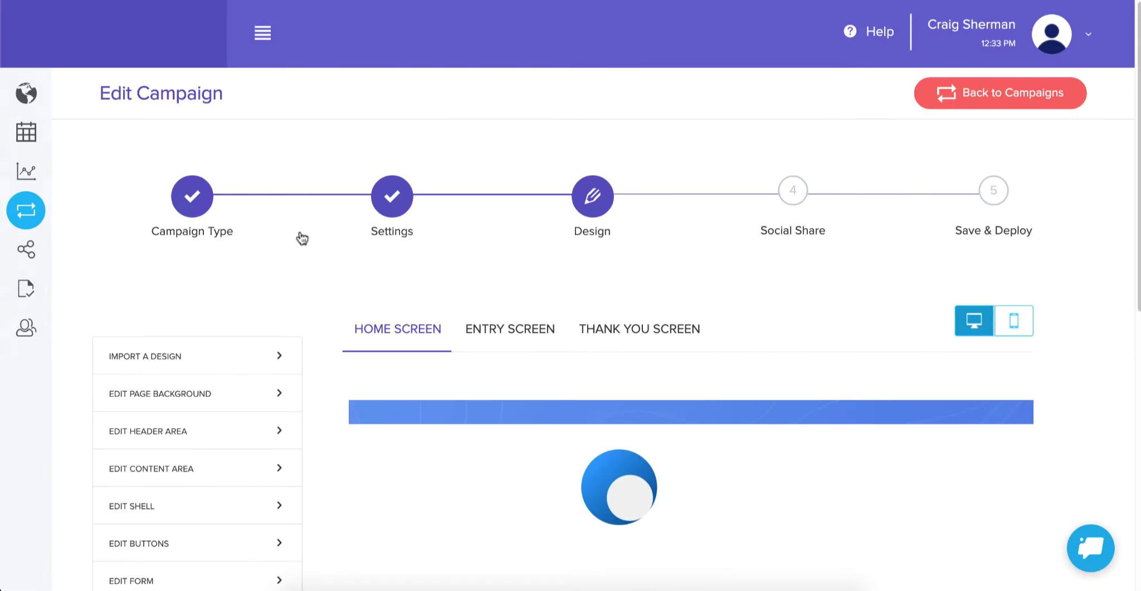
scroll(301, 238, down, 5)
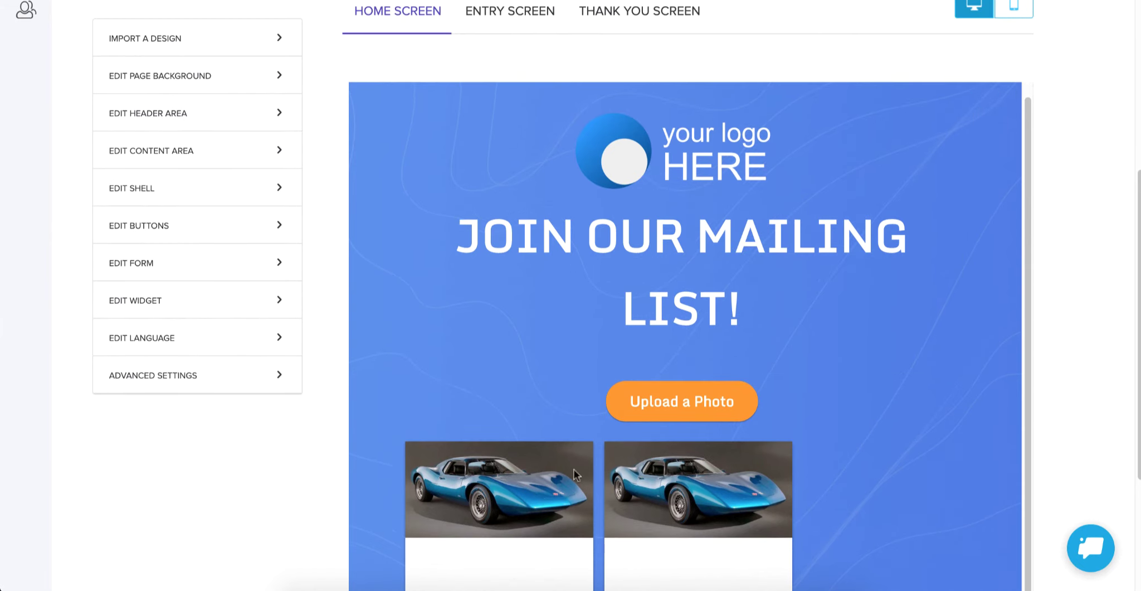
scroll(730, 467, up, 1)
scroll(875, 370, up, 2)
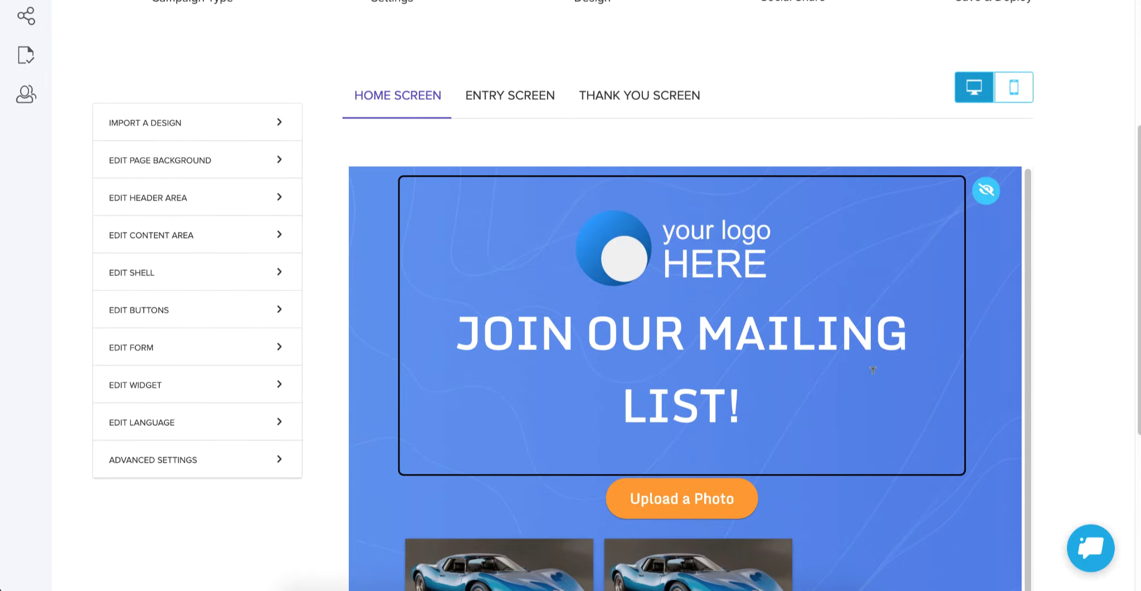
scroll(873, 369, up, 5)
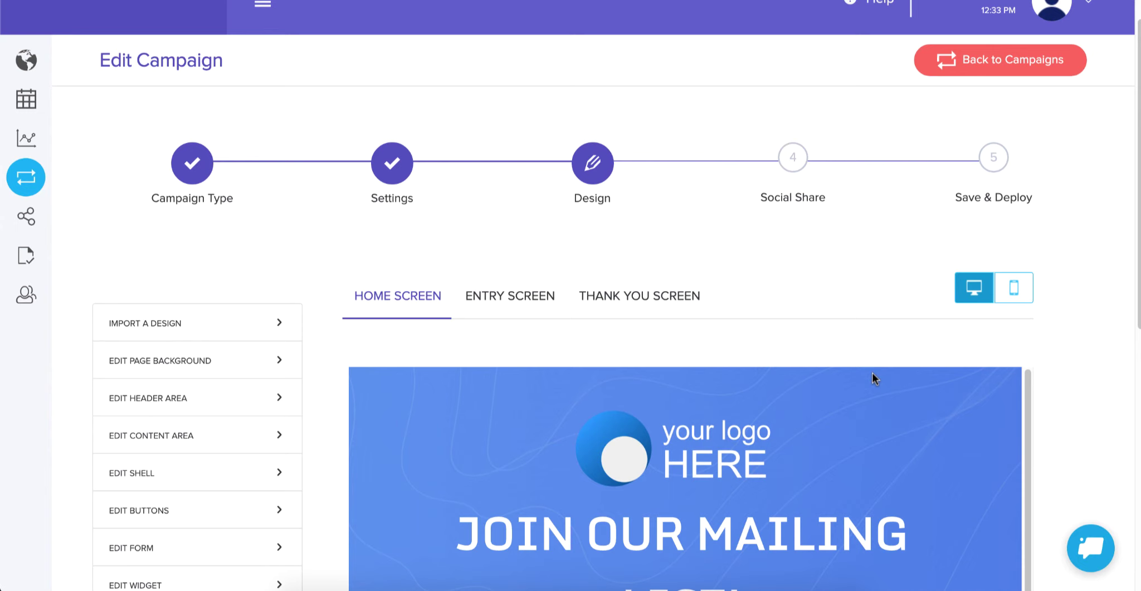
scroll(766, 245, down, 1)
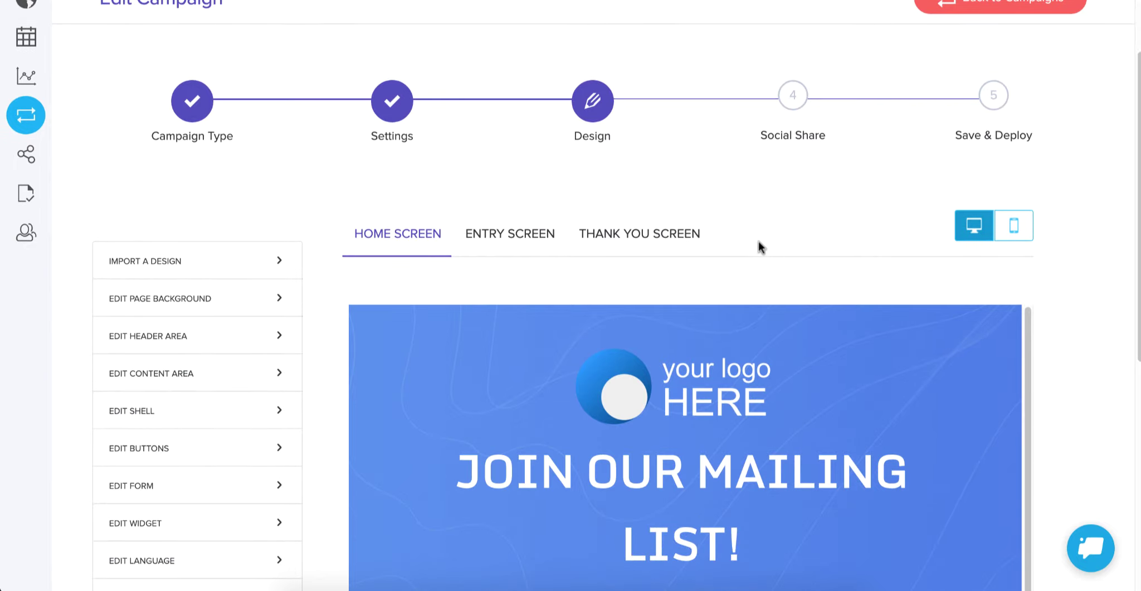
click(160, 273)
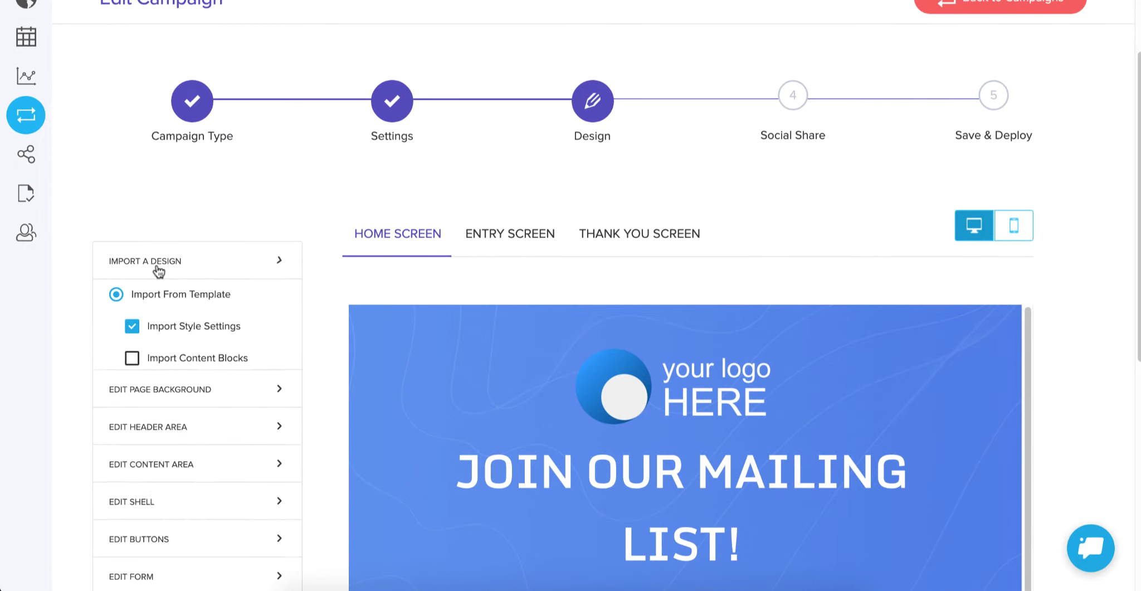
click(131, 367)
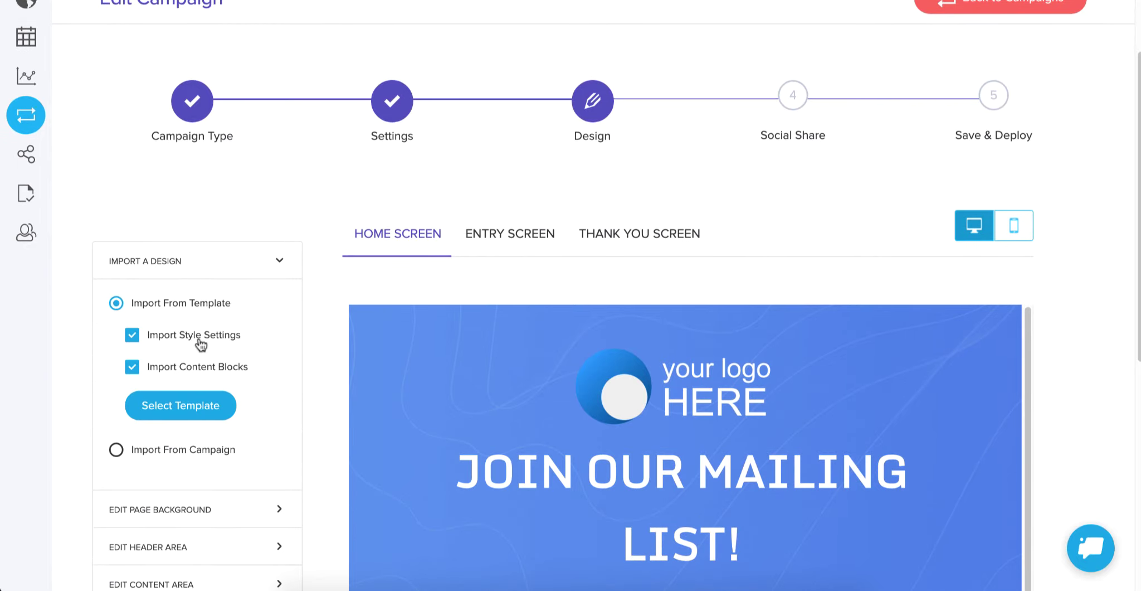
Pick the Product Gallery template from the campaign design list
click(168, 401)
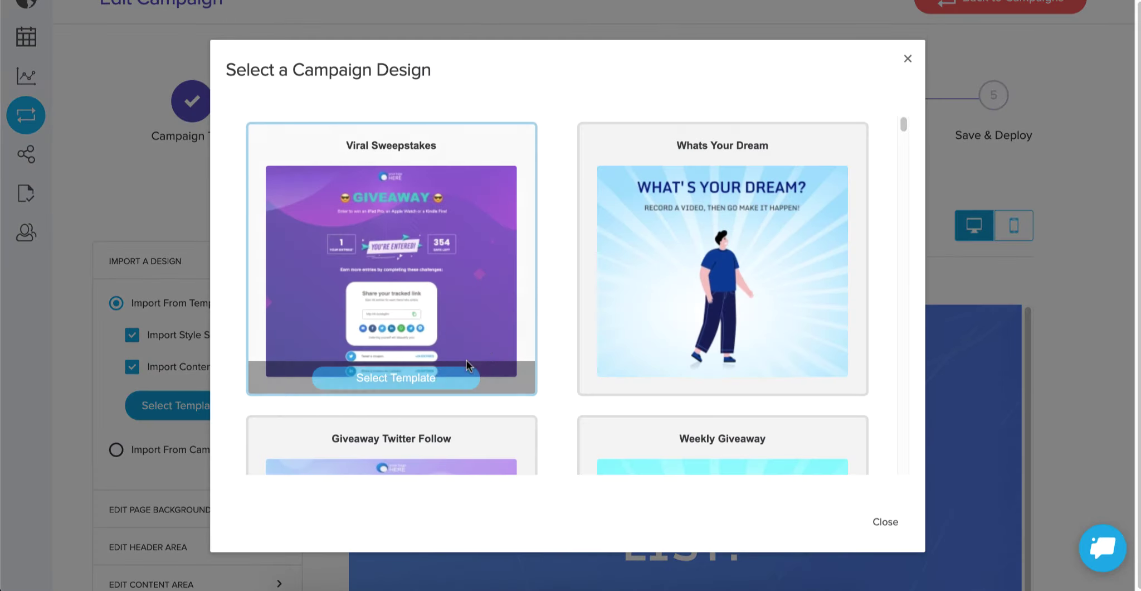
scroll(549, 337, down, 15)
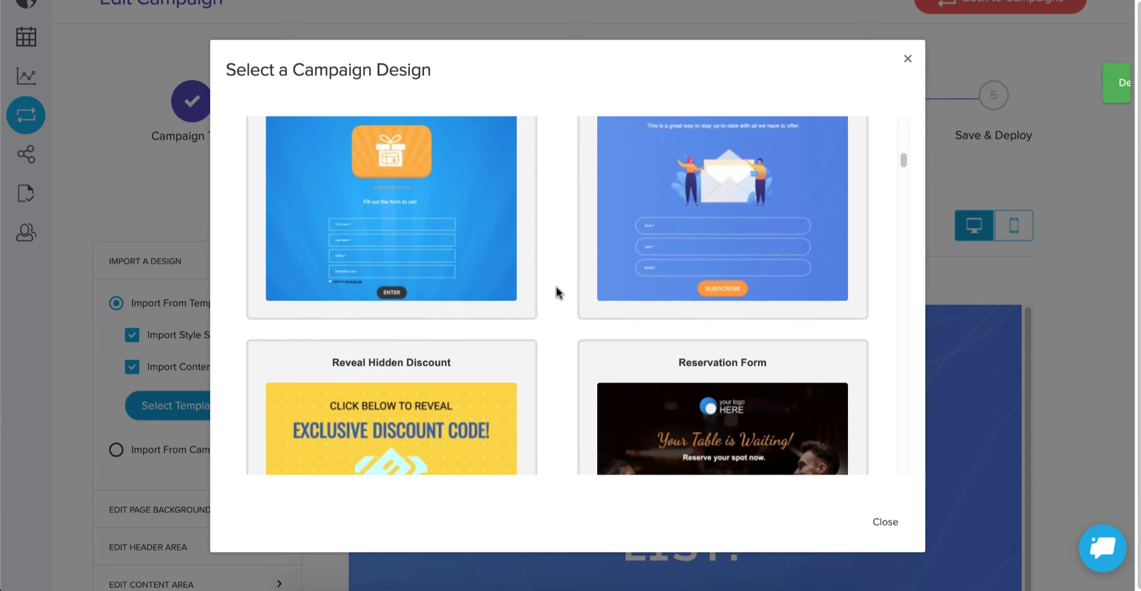
scroll(555, 294, down, 2)
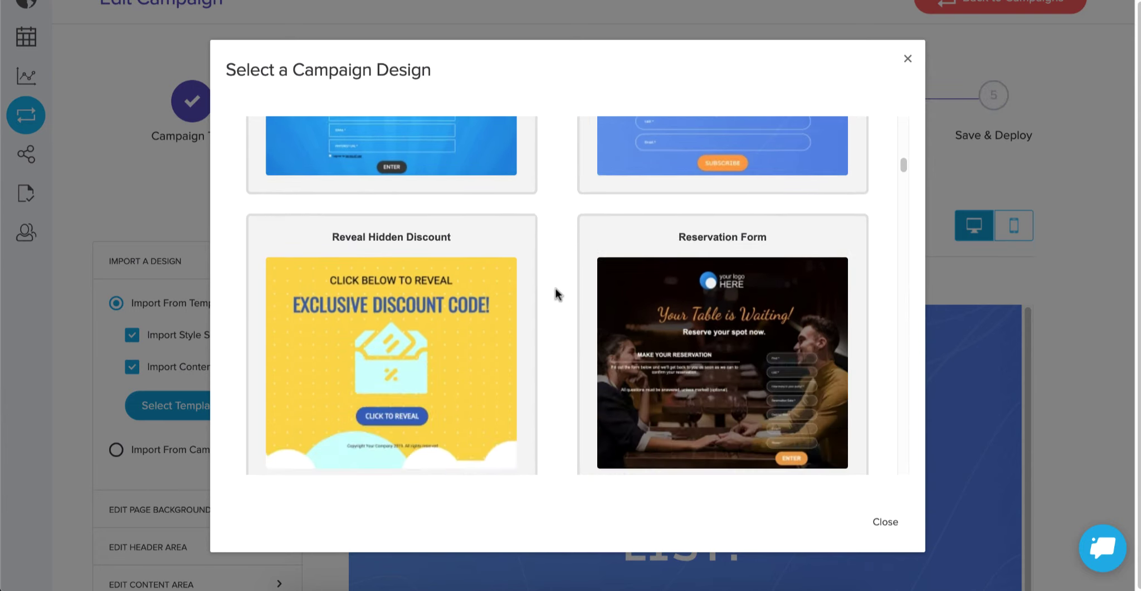
scroll(556, 293, down, 5)
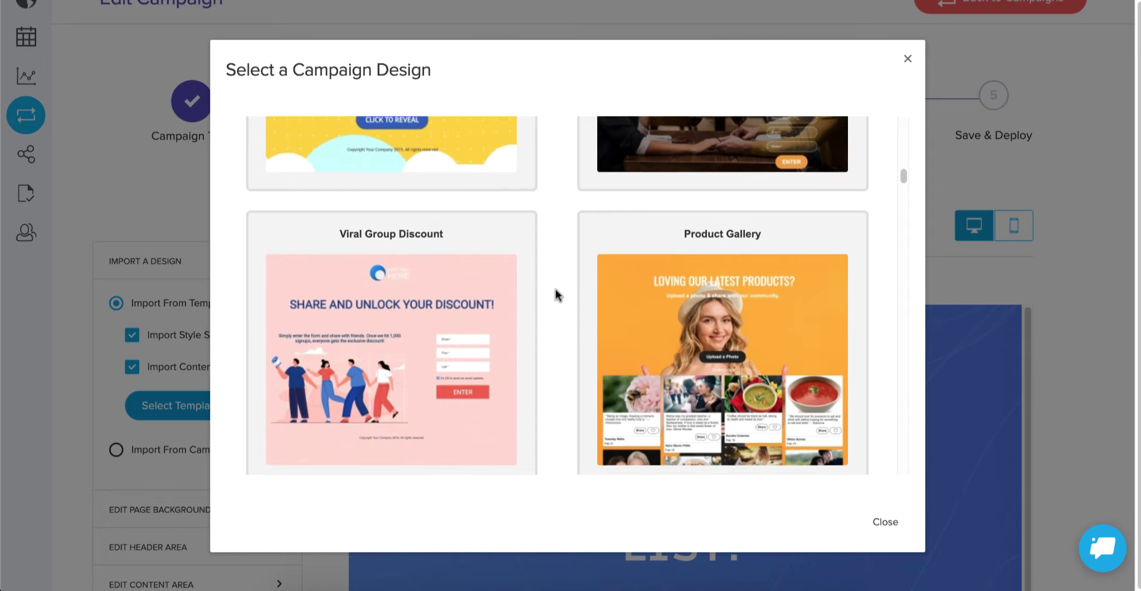
scroll(555, 294, up, 5)
scroll(555, 294, down, 5)
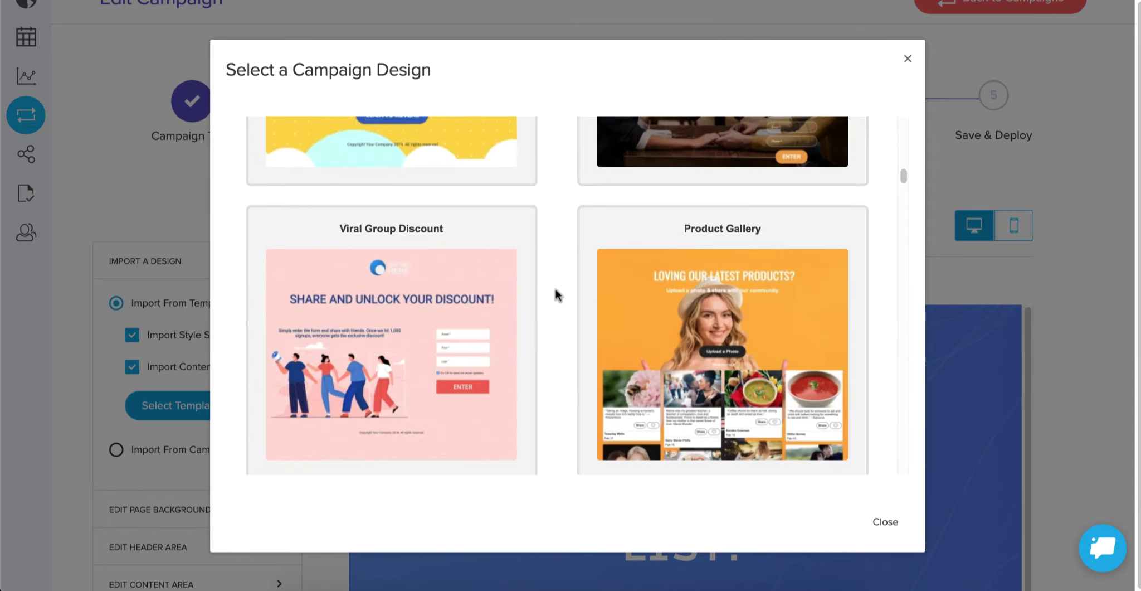
scroll(556, 294, down, 1)
click(728, 430)
Confirm the design replacement and check the 'Loving our latest products?' home screen with customer photos
click(601, 160)
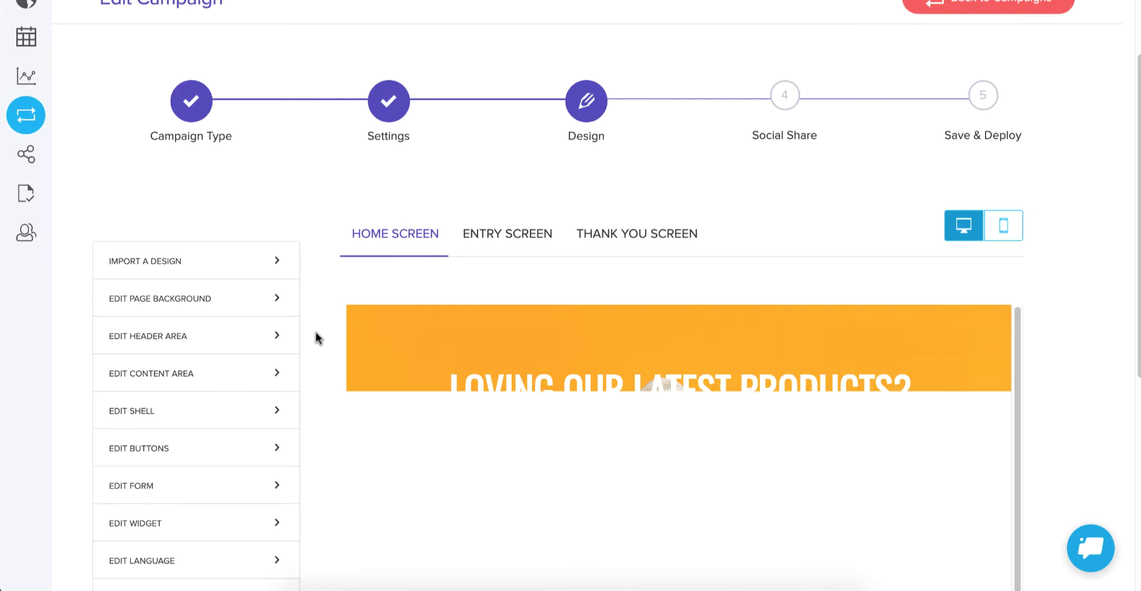
scroll(316, 337, down, 4)
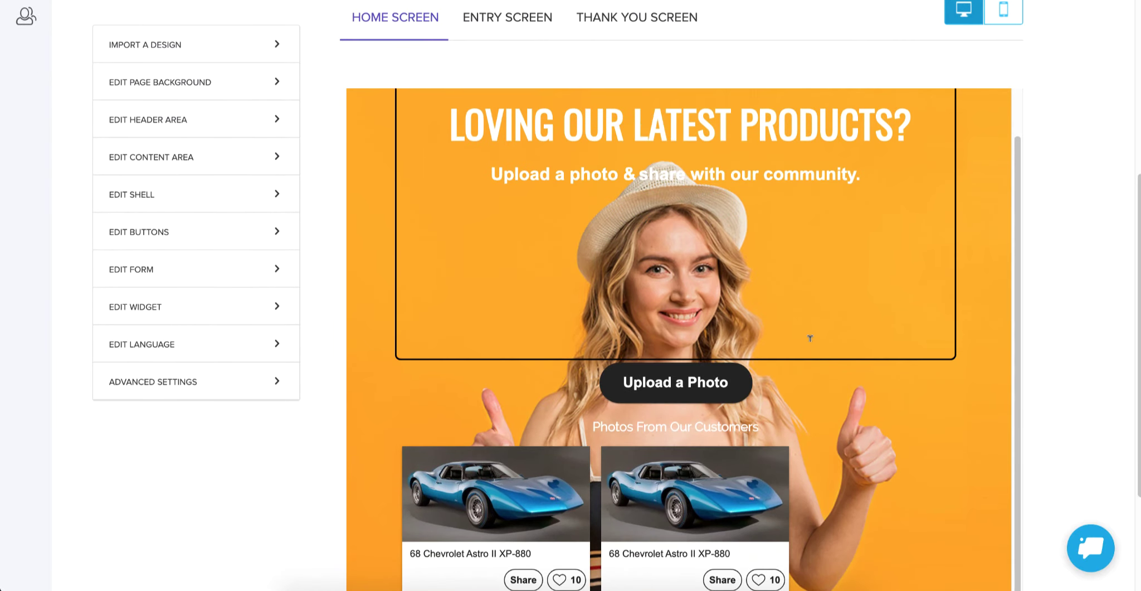
scroll(810, 338, up, 1)
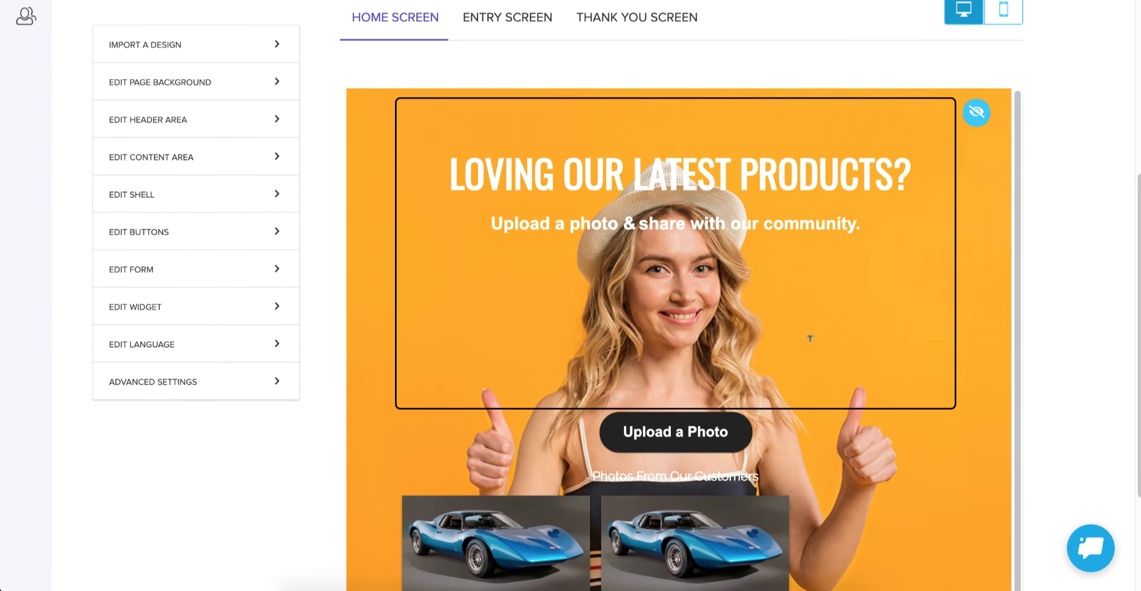